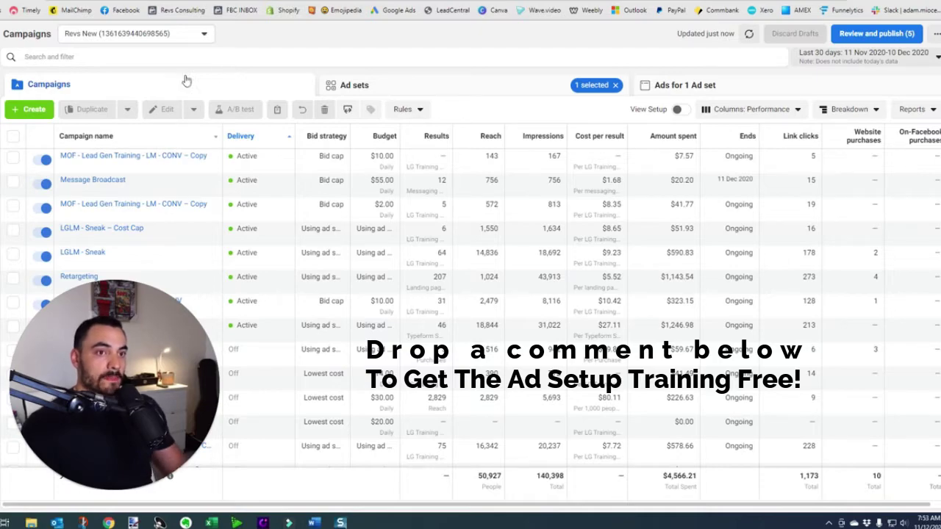
- Select the top MOF - Lead Gen Training - LM - CONV – Copy campaign, then clear the selection
mouse_move(112, 195)
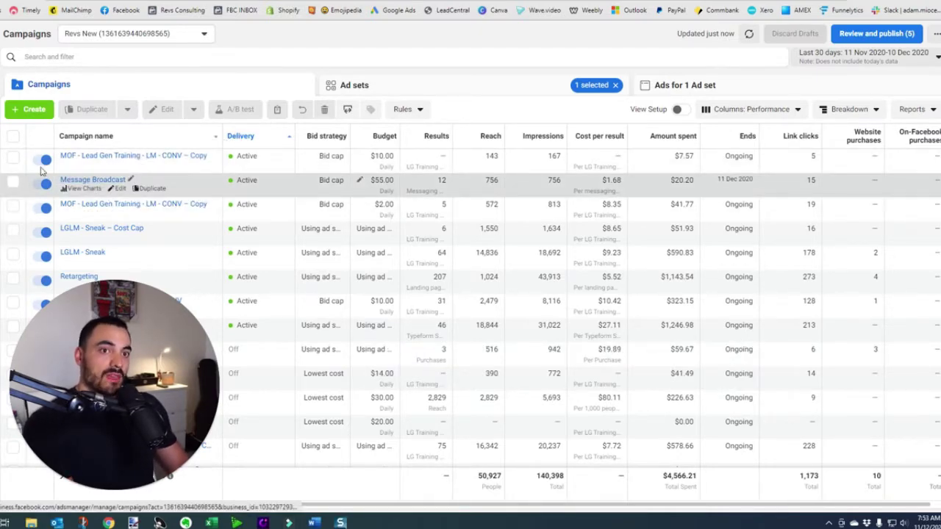
left_click(14, 160)
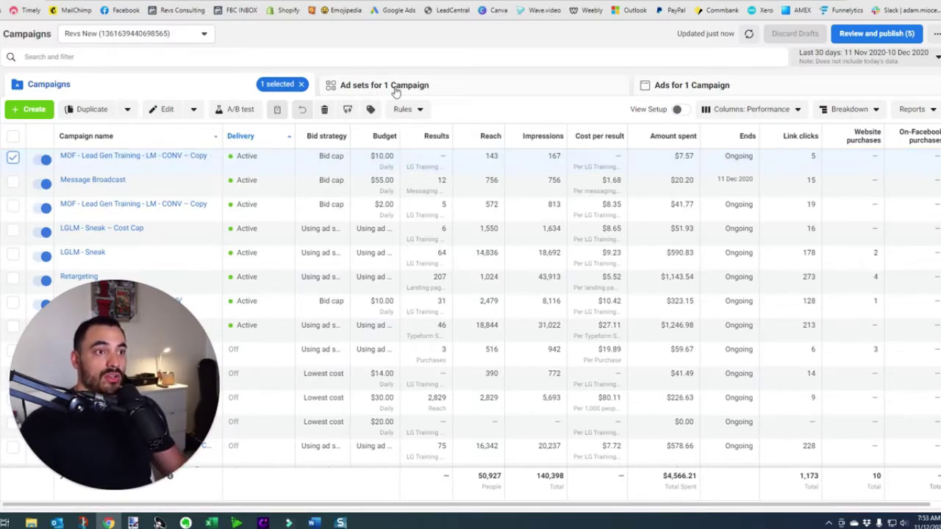
left_click(14, 160)
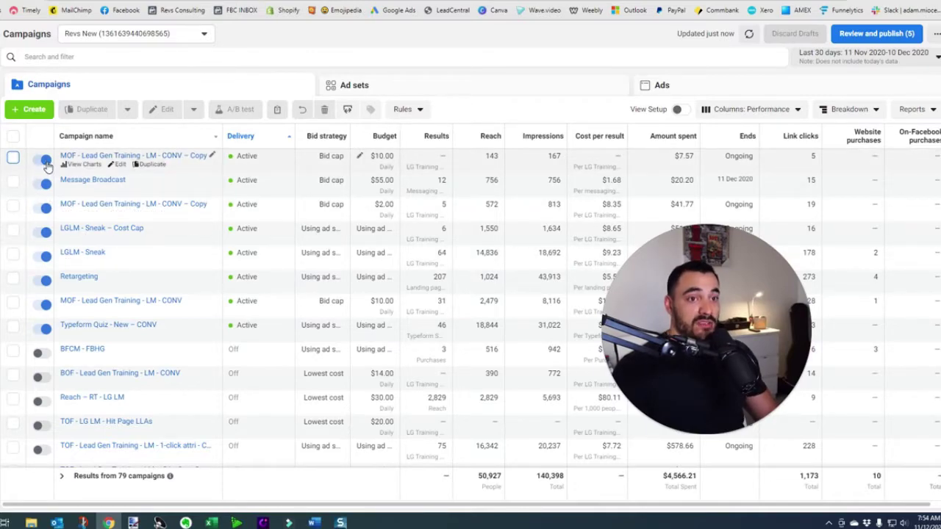
- Turn the BFCM - FBHG campaign on and back off, and briefly select the Typeform Quiz - New – CONV campaign
left_click(39, 355)
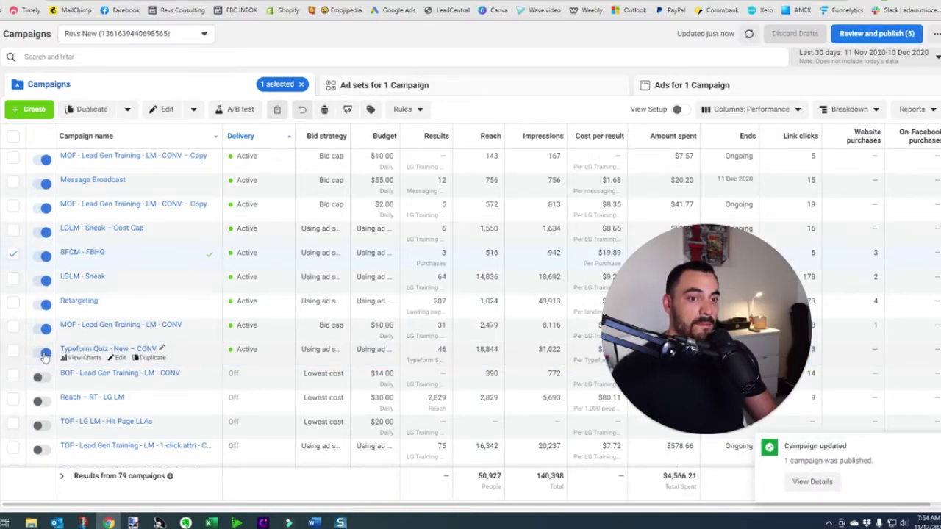
left_click(45, 260)
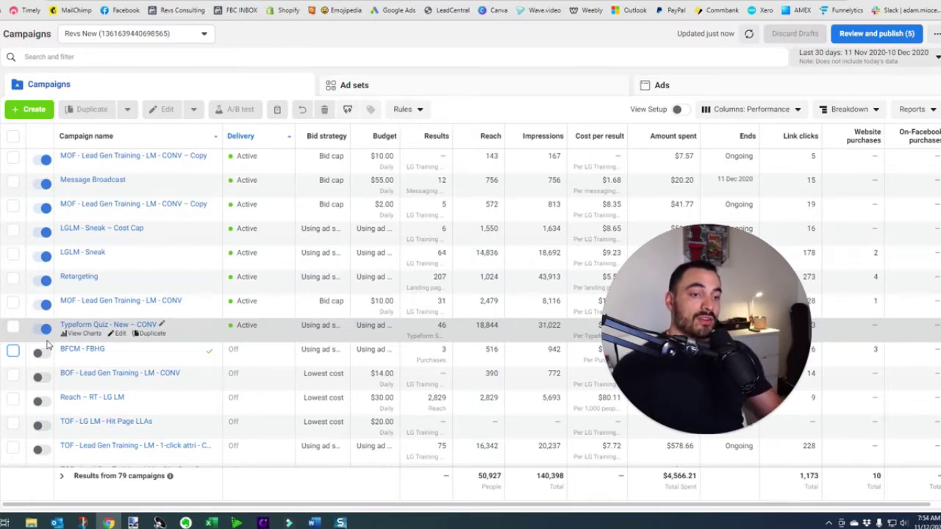
left_click(13, 326)
right_click(13, 327)
left_click(412, 57)
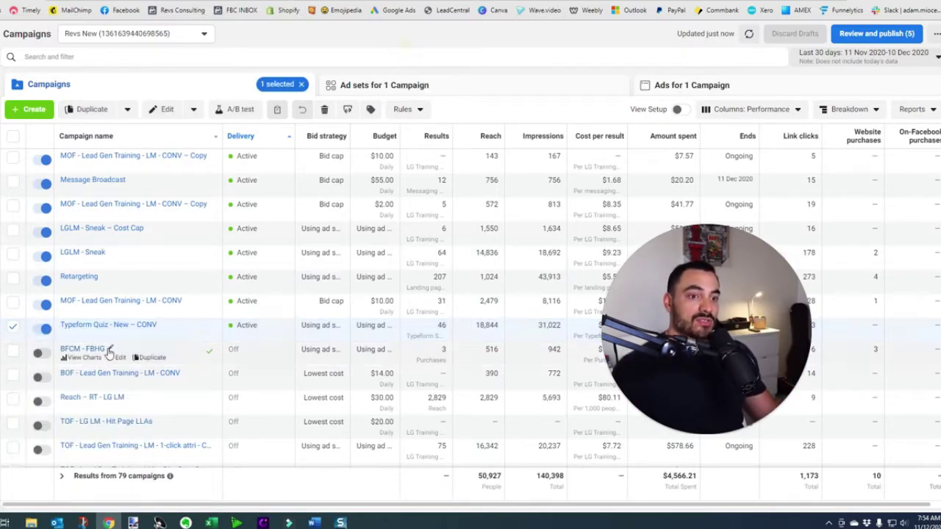
left_click(13, 326)
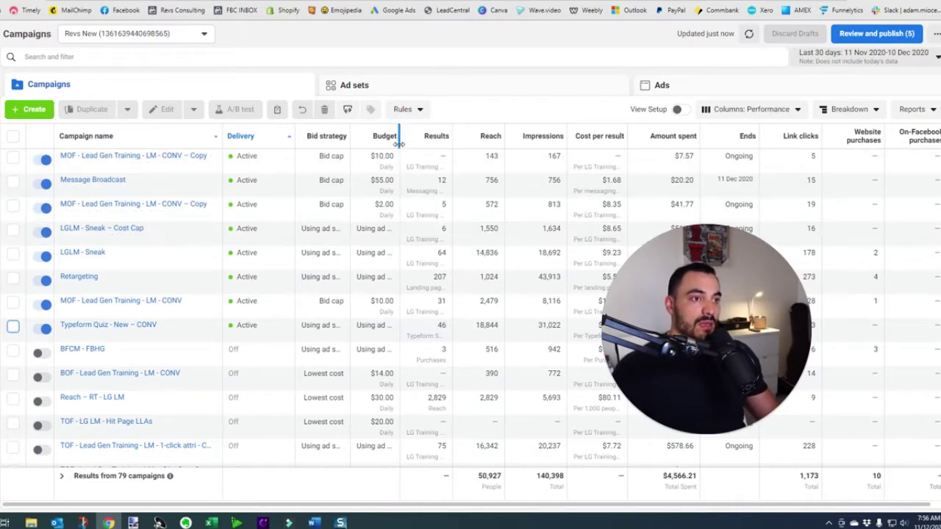
- Widen the Budget column of the campaigns table slightly
left_click_drag(399, 139, 436, 147)
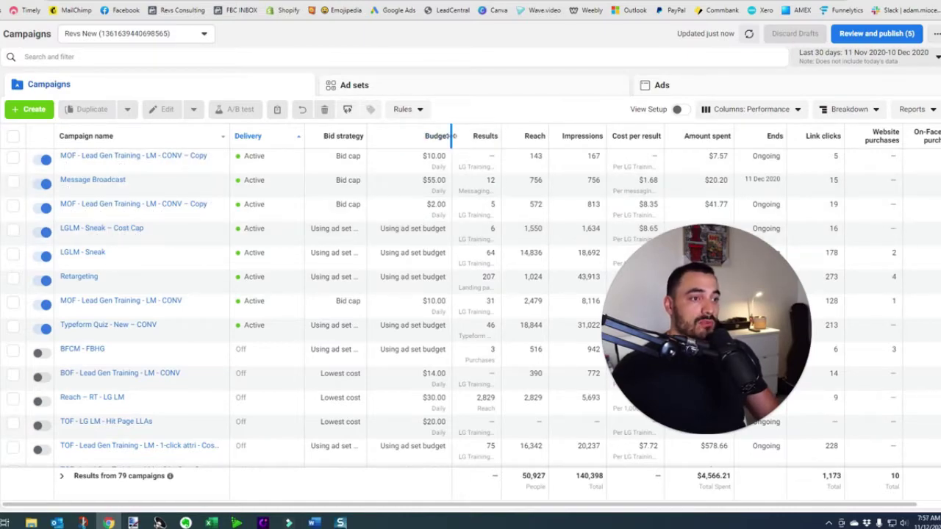
left_click_drag(451, 136, 428, 137)
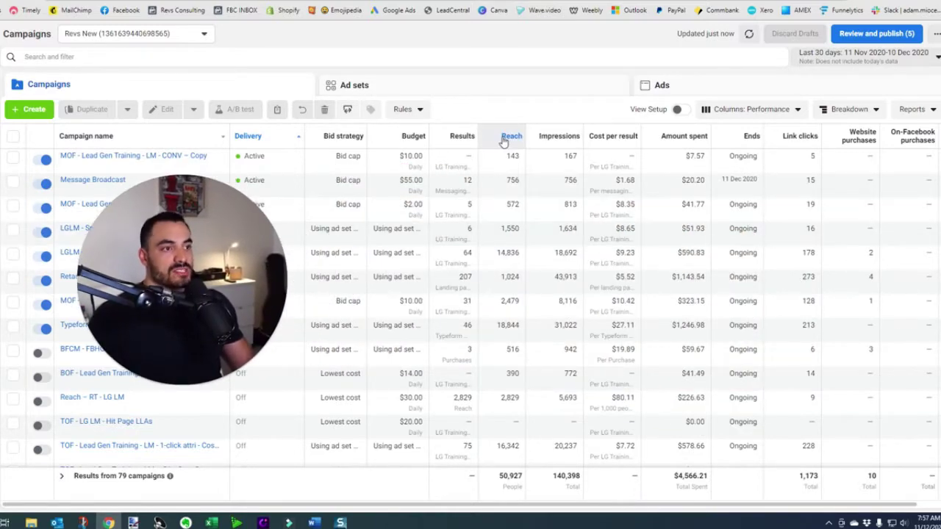
- Review the campaign performance columns from Reach through On-Facebook purchases and check the available date range presets
mouse_move(506, 139)
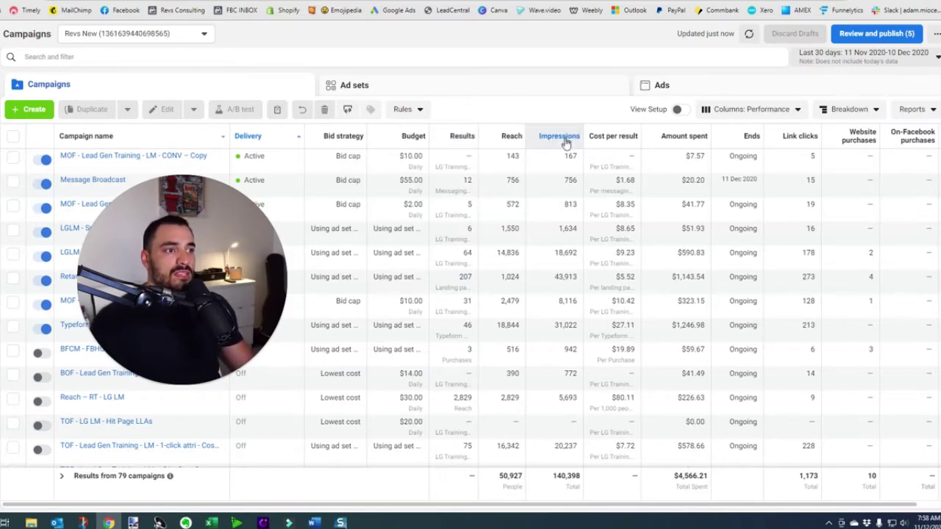
mouse_move(566, 143)
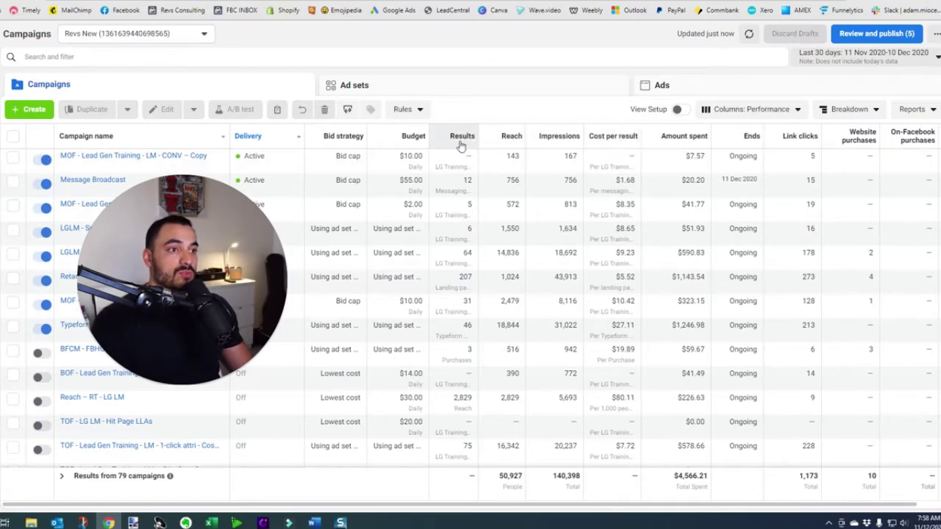
mouse_move(609, 139)
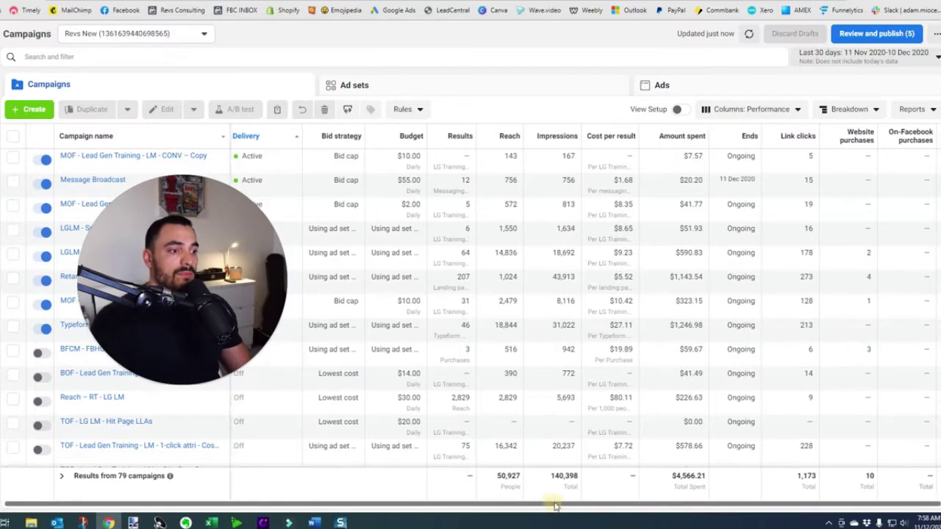
left_click_drag(551, 506, 580, 506)
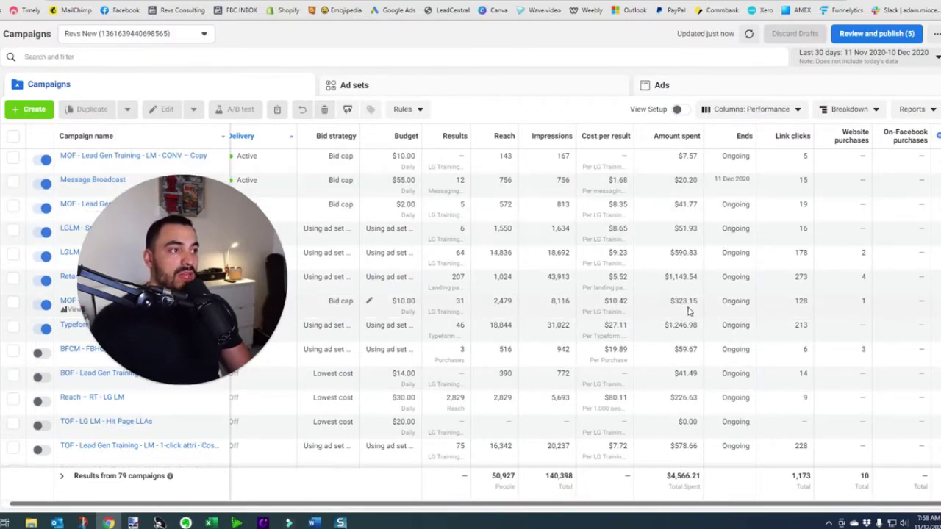
left_click(873, 61)
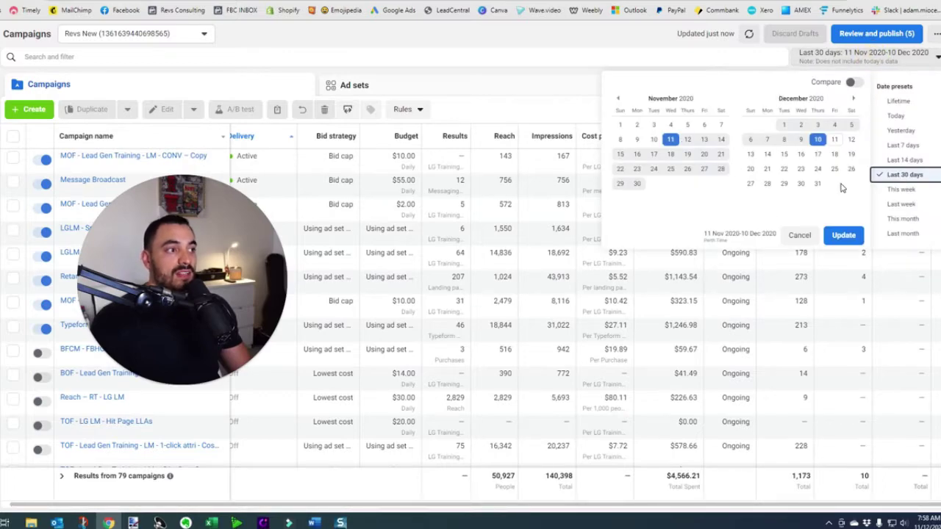
left_click(544, 44)
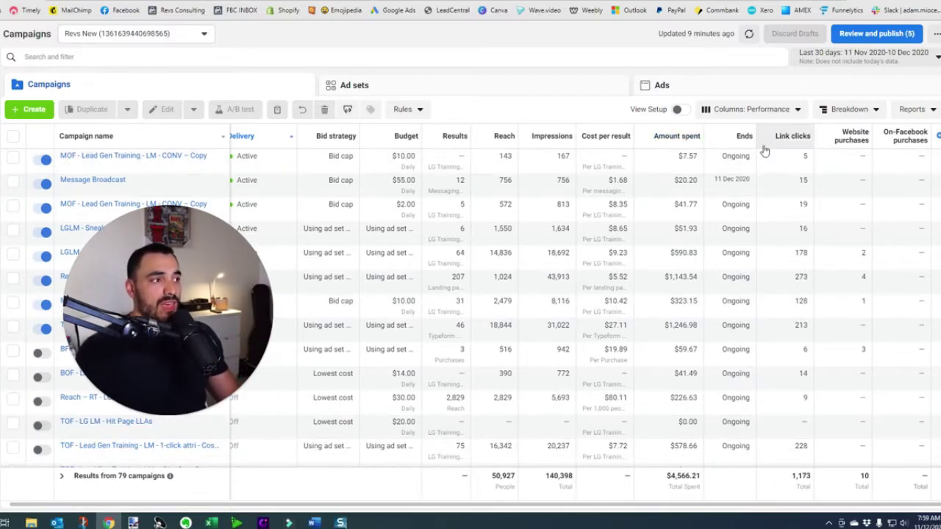
mouse_move(796, 142)
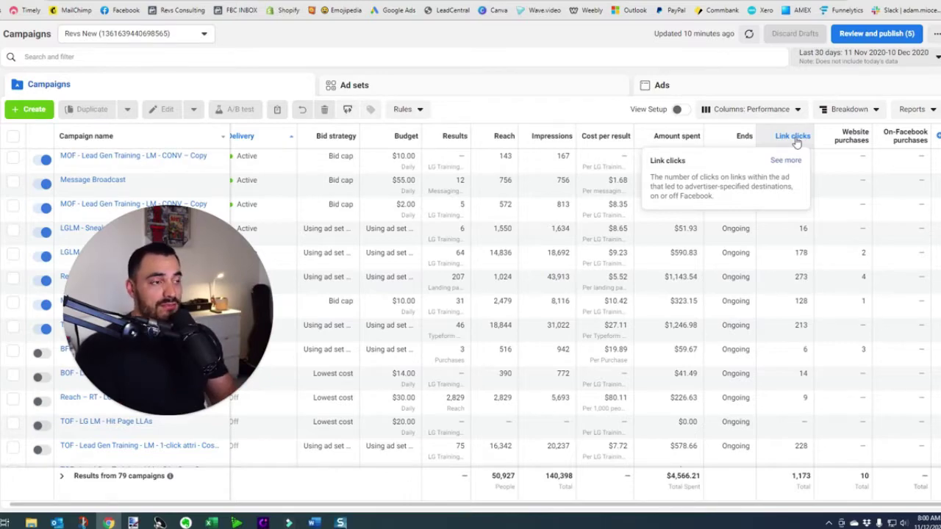
mouse_move(856, 145)
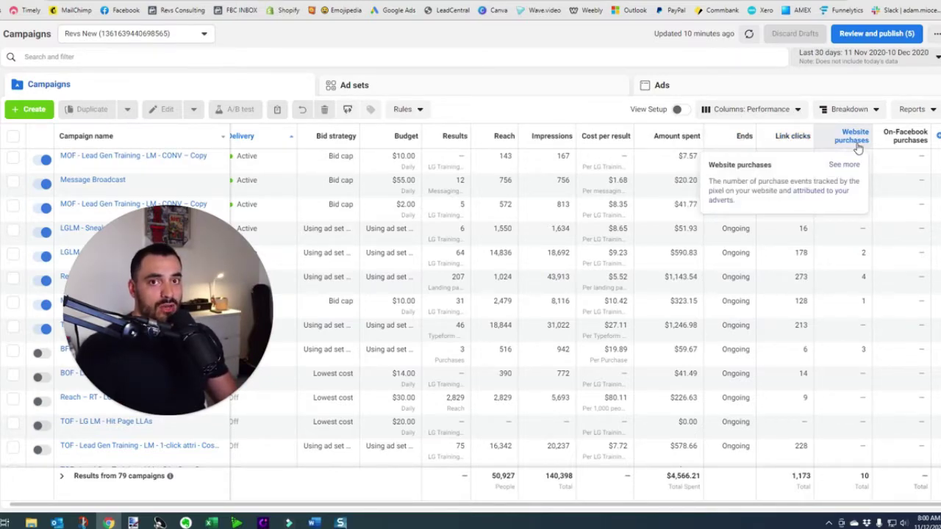
mouse_move(908, 140)
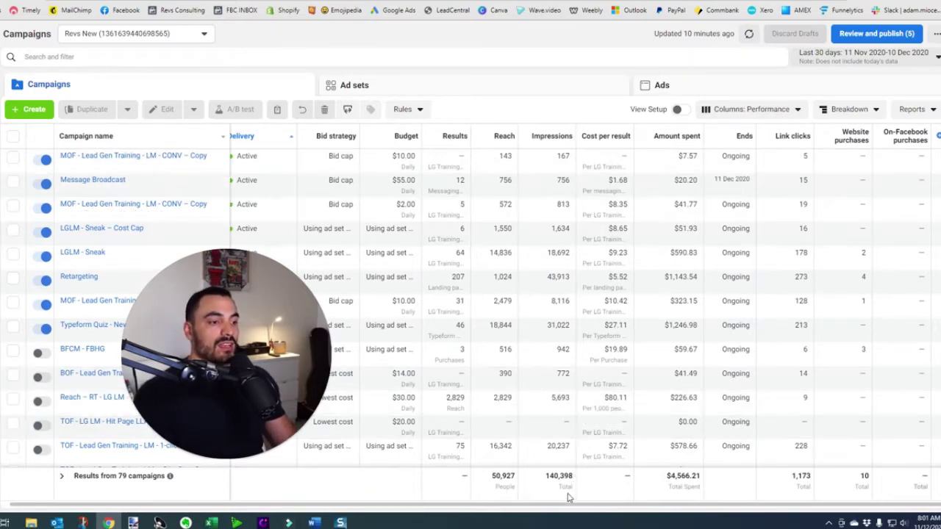
- Show the Video Engagement column preset and review the metrics from 3-second video plays through the percentage-based video plays
scroll(568, 499, "left", 1)
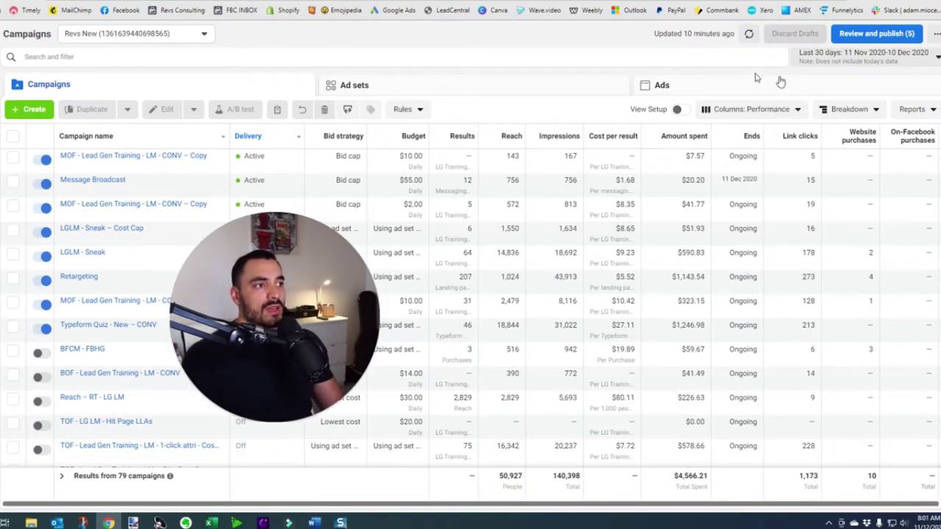
left_click(786, 110)
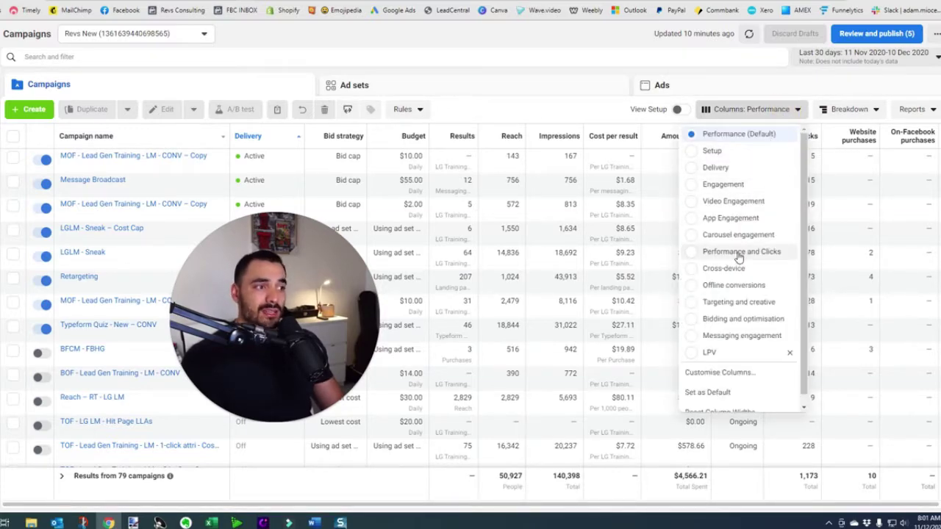
left_click(738, 210)
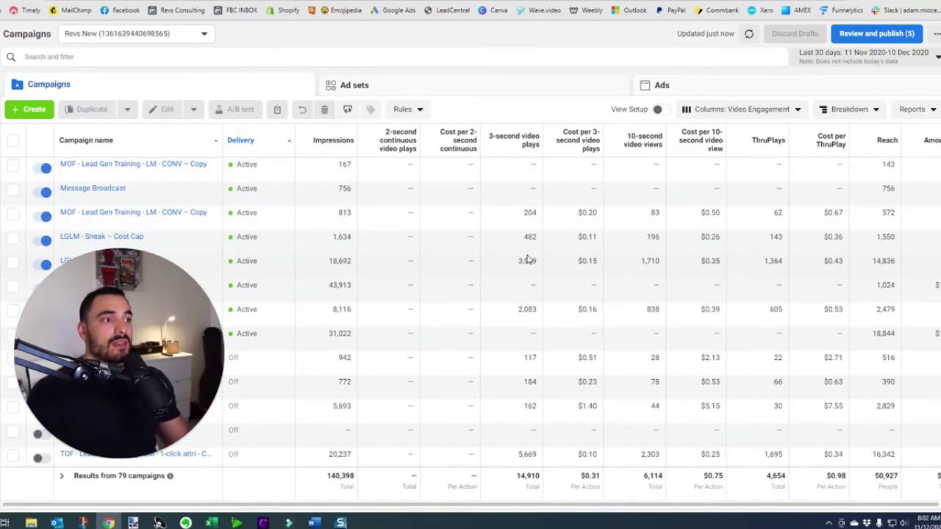
left_click_drag(288, 504, 448, 507)
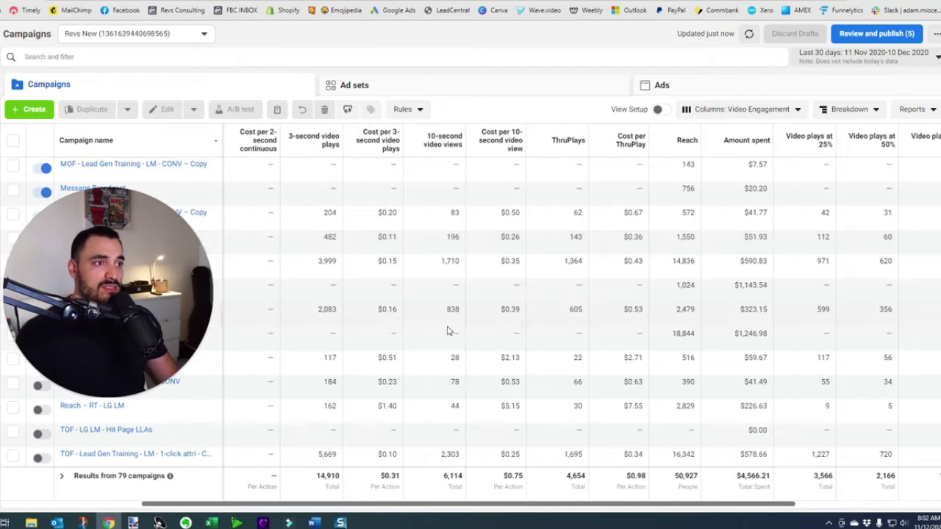
left_click_drag(483, 507, 515, 140)
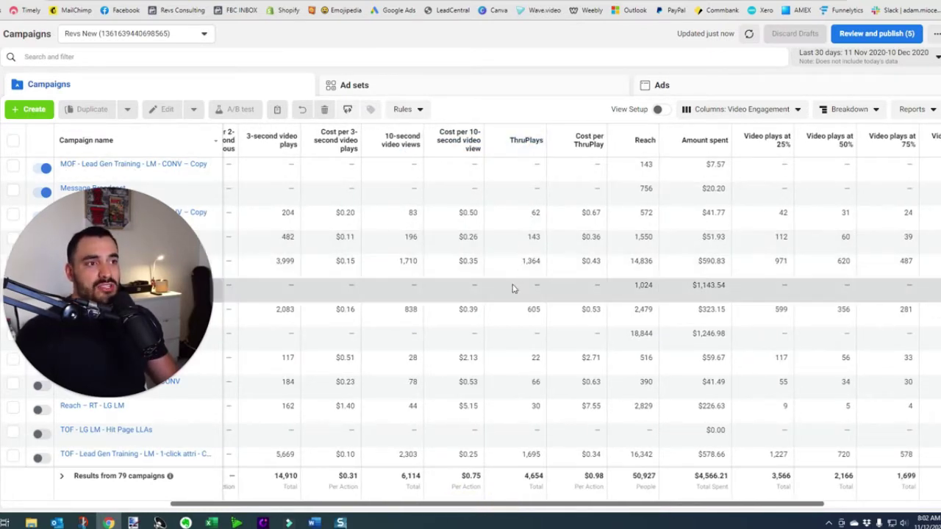
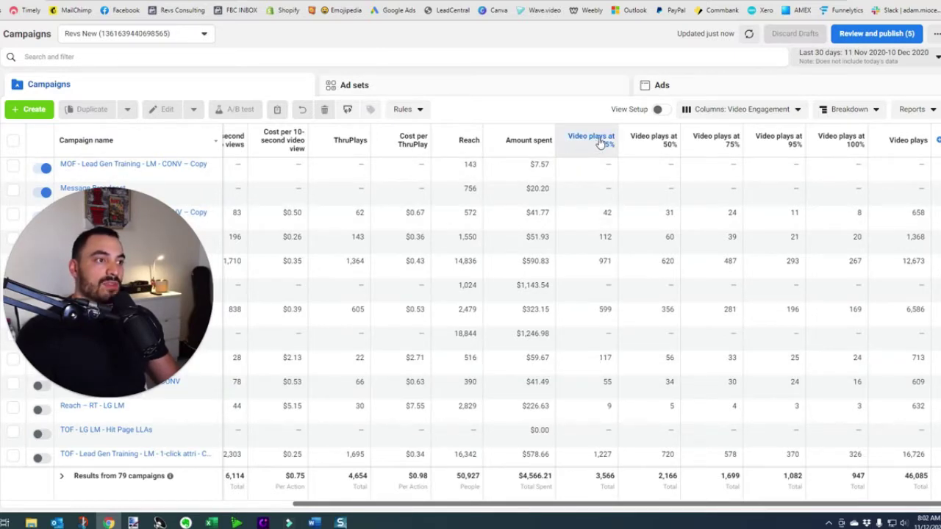
mouse_move(604, 142)
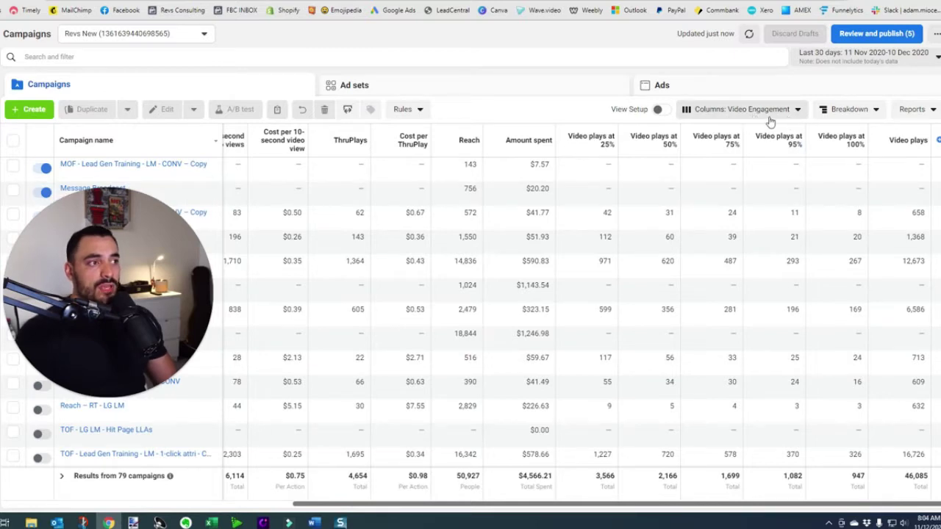
- Show the Performance and Clicks column preset and review the Frequency, CPM, CPC and CTR metrics of the campaigns
left_click(738, 114)
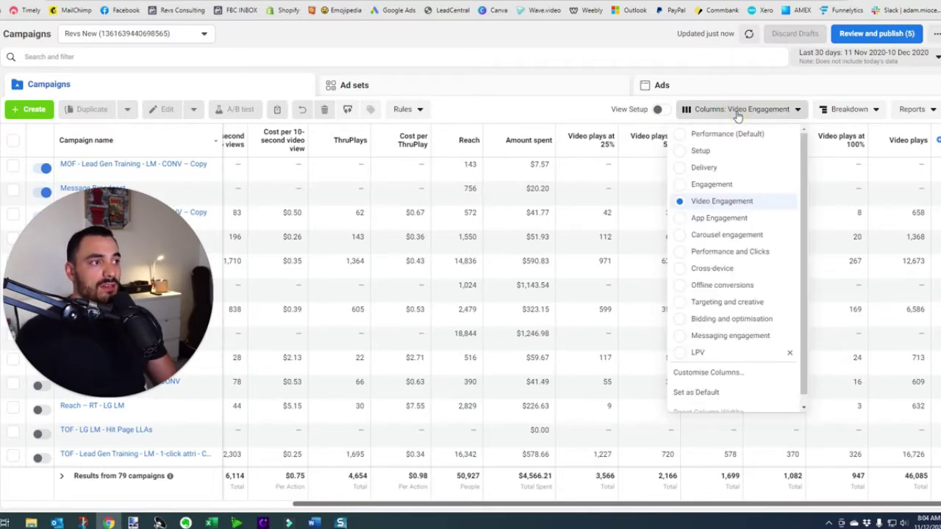
left_click(726, 252)
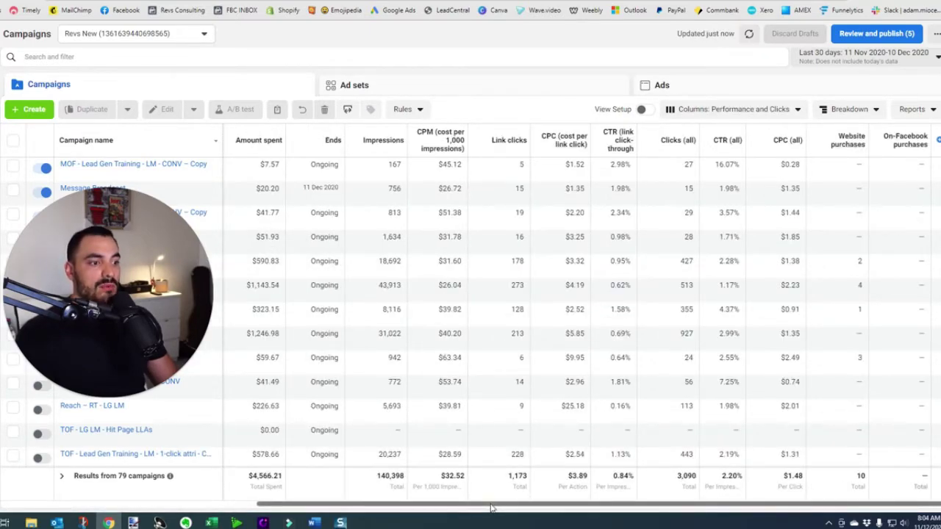
left_click_drag(491, 506, 184, 508)
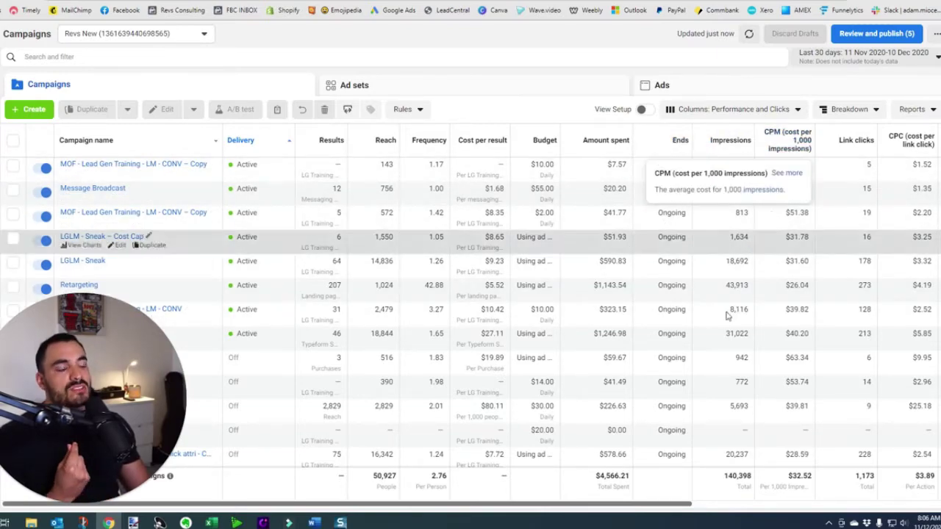
left_click_drag(630, 505, 845, 517)
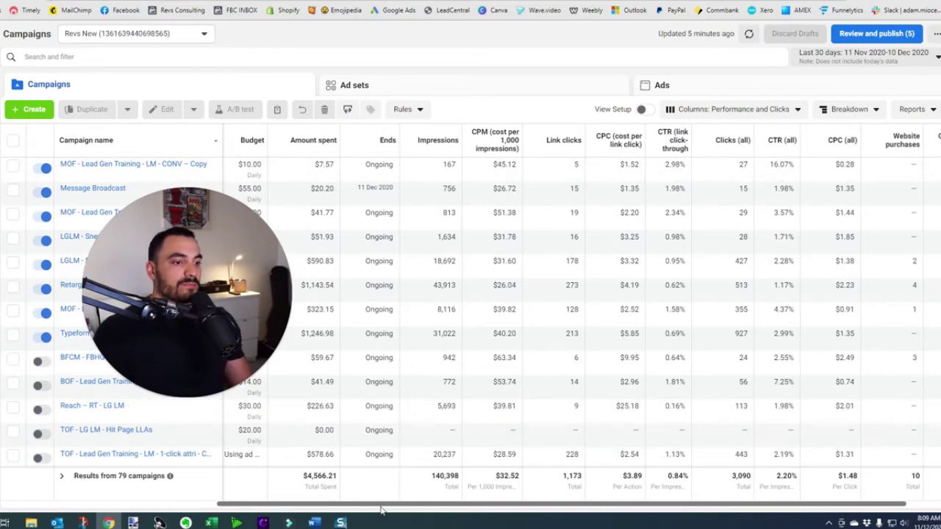
left_click_drag(385, 510, 448, 512)
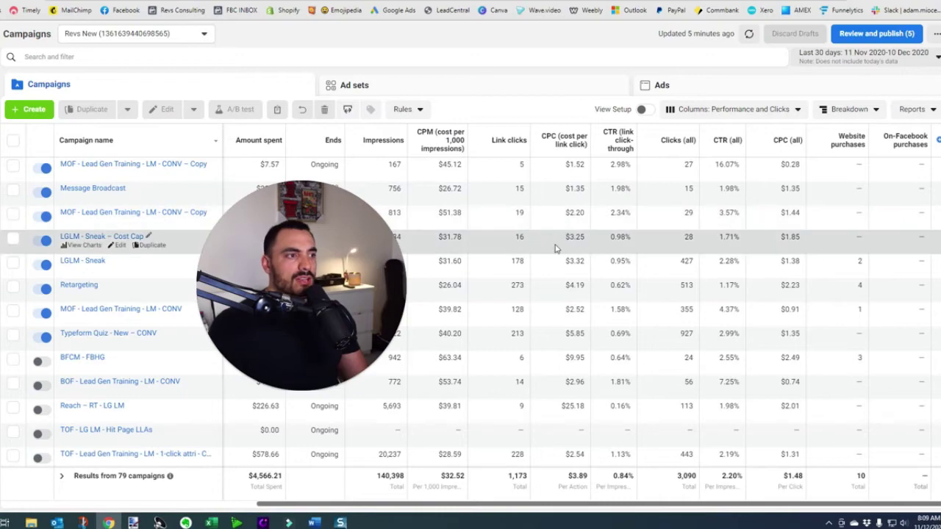
mouse_move(620, 141)
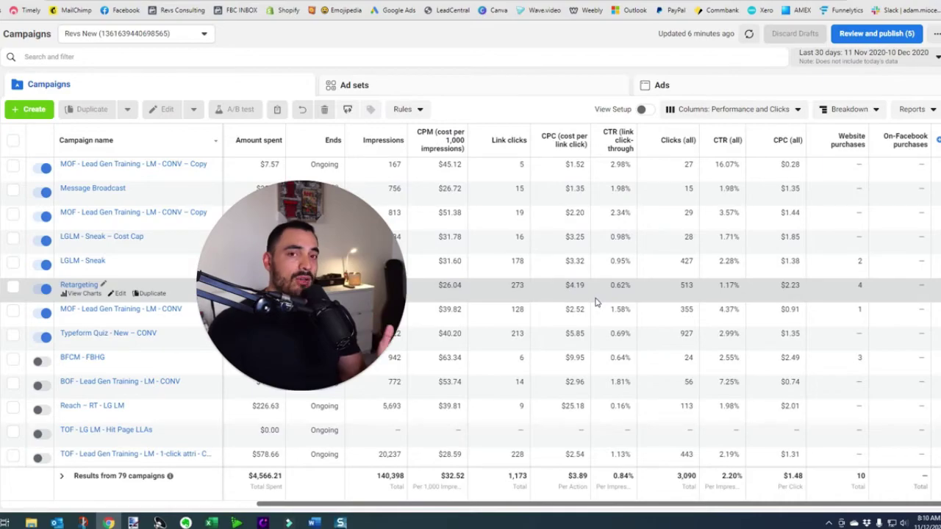
mouse_move(305, 376)
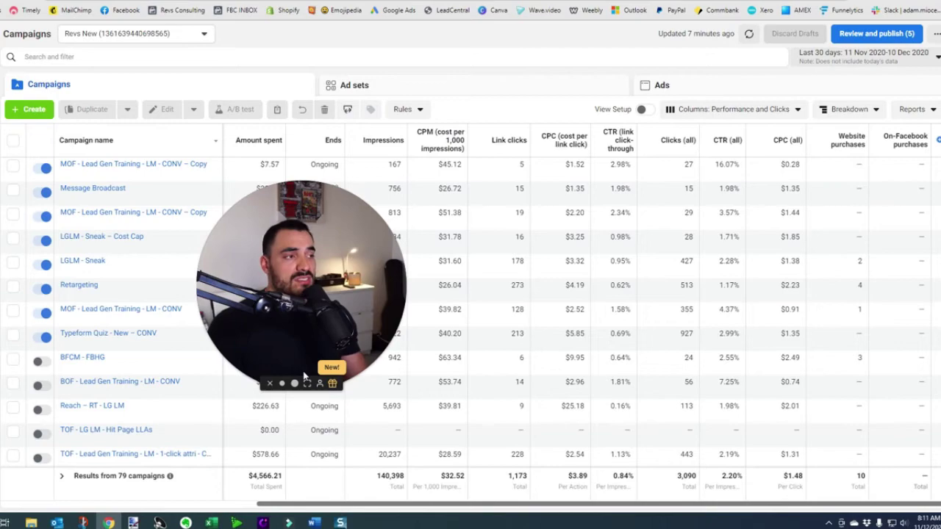
- Apply the saved LPV column preset to the campaigns table to show landing page view metrics
left_click(734, 112)
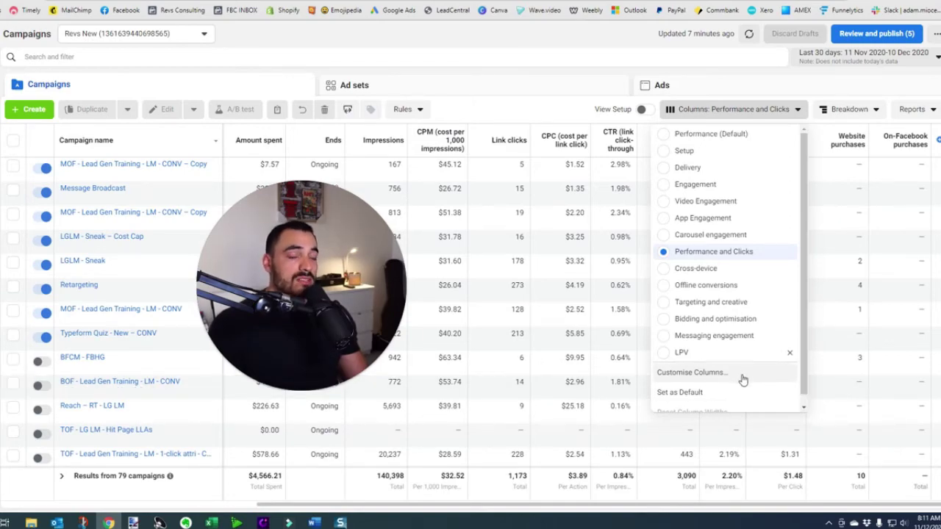
left_click(681, 354)
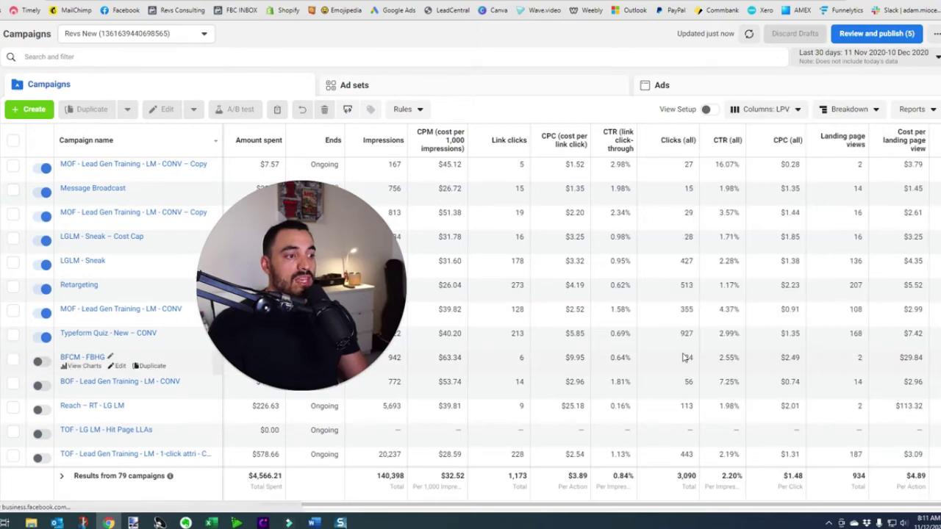
left_click_drag(335, 273, 171, 309)
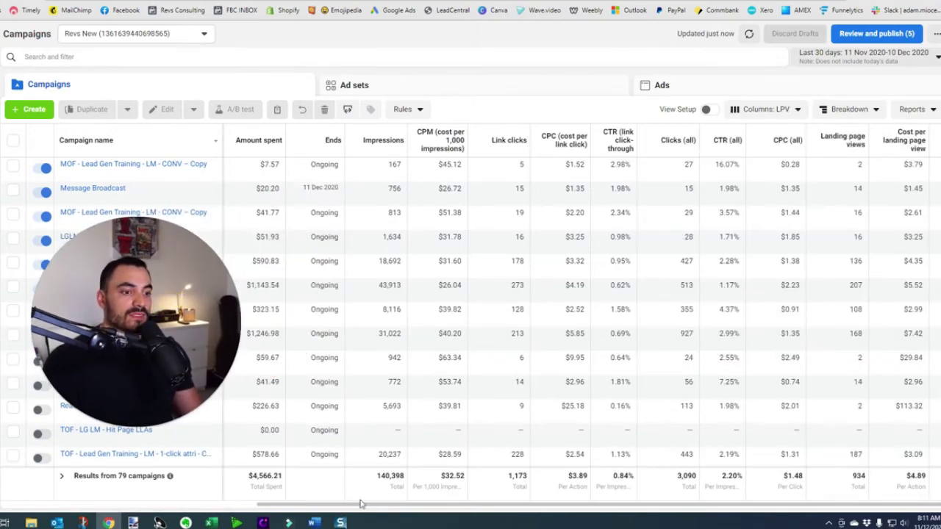
- Review the LPV preset's columns from Delivery and Results through Cost per result, Amount spent, CPM, link clicks, CPC and CTR
left_click_drag(294, 505, 66, 523)
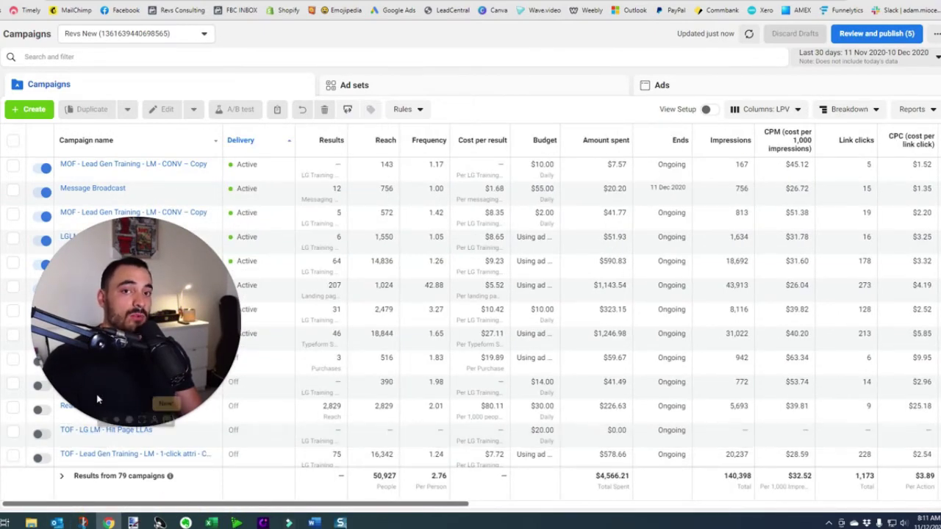
left_click_drag(177, 309, 163, 347)
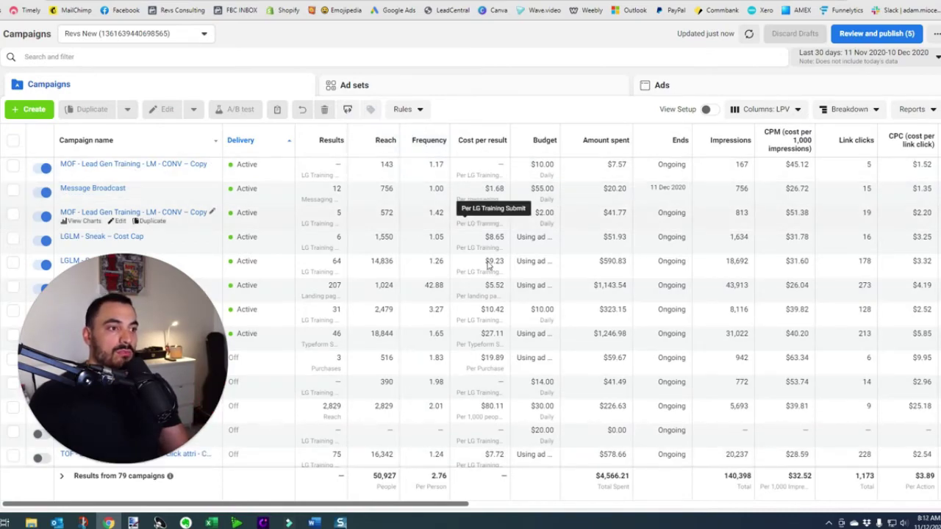
left_click_drag(441, 505, 496, 505)
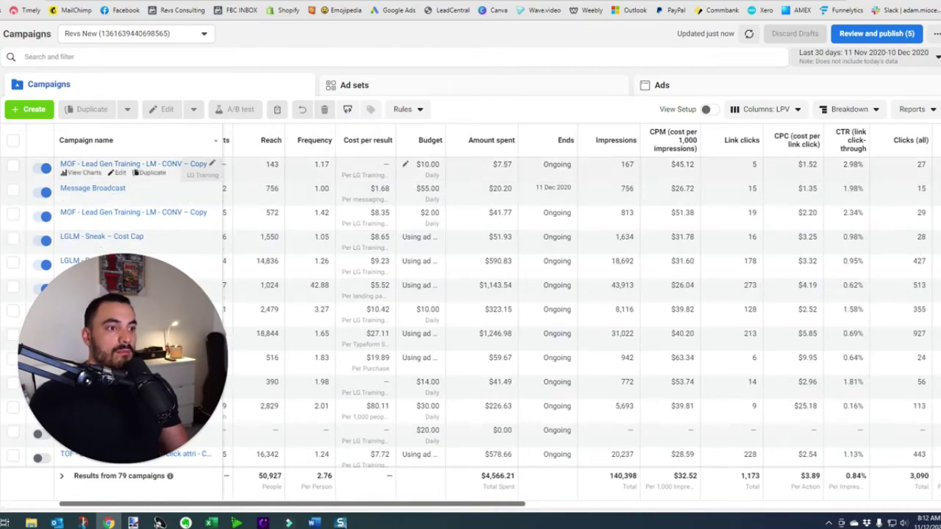
scroll(523, 503, "right", 1)
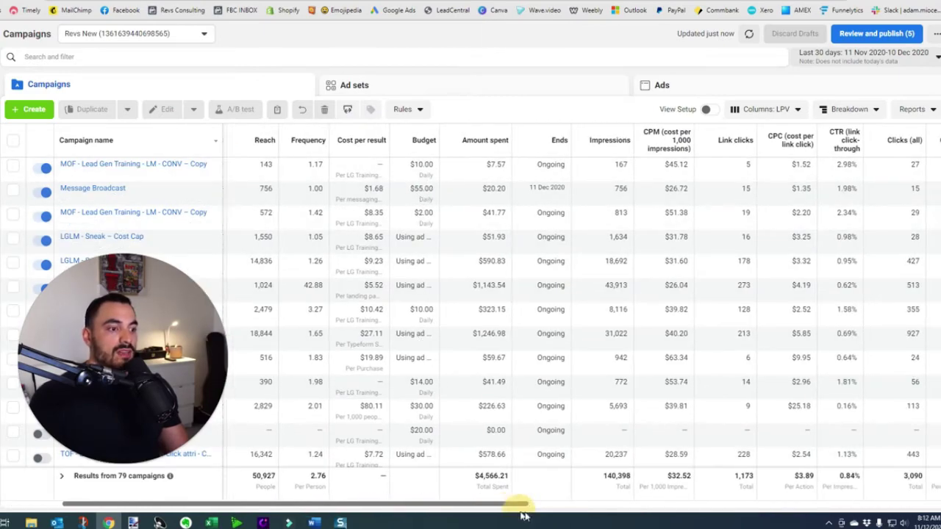
scroll(525, 503, "right", 2)
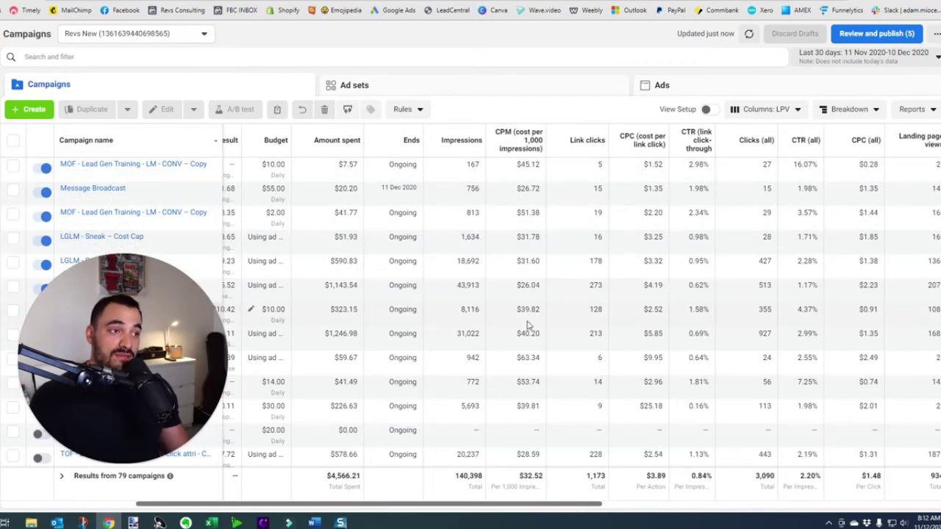
left_click_drag(530, 503, 571, 504)
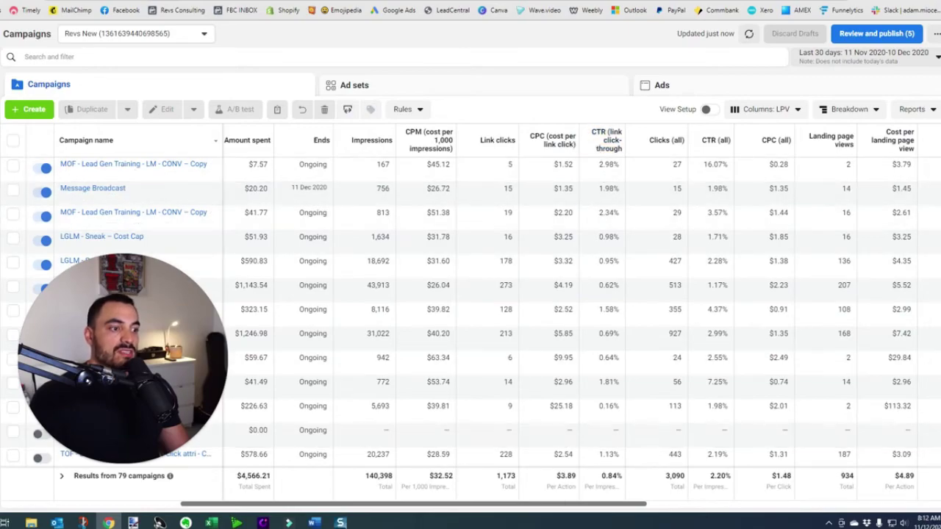
- Examine the Landing page views and Cost per landing page view columns, plus the conversion columns from Cost per Purchase through Purchases Conversion Value
scroll(274, 287, "right", 5)
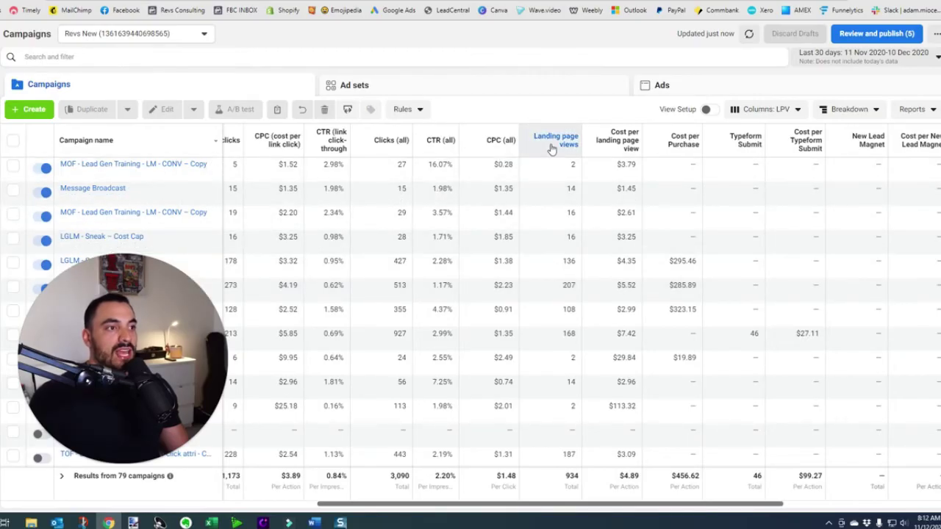
mouse_move(563, 147)
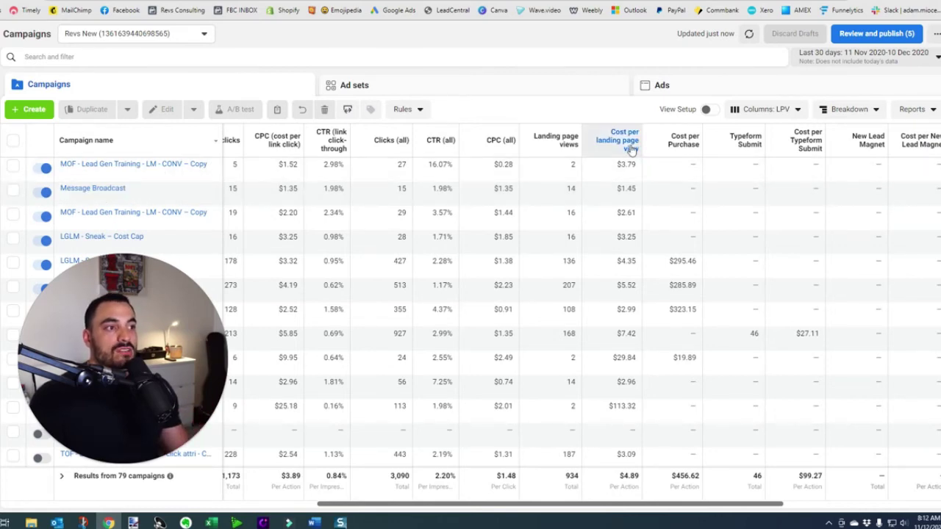
mouse_move(631, 149)
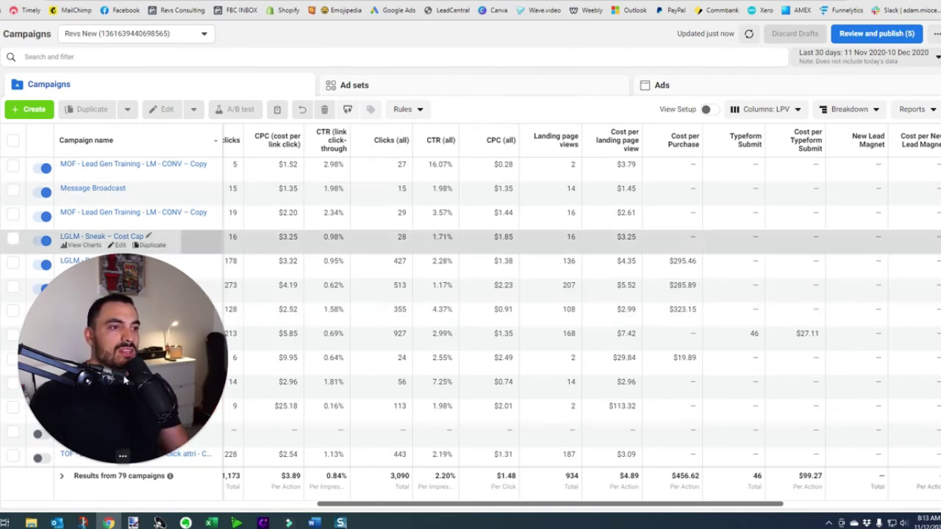
left_click_drag(535, 506, 724, 505)
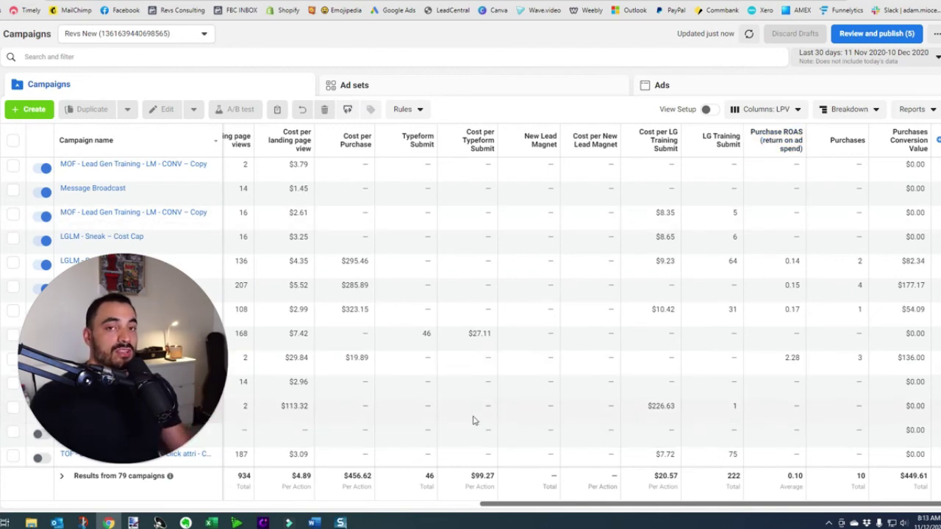
left_click_drag(502, 504, 107, 504)
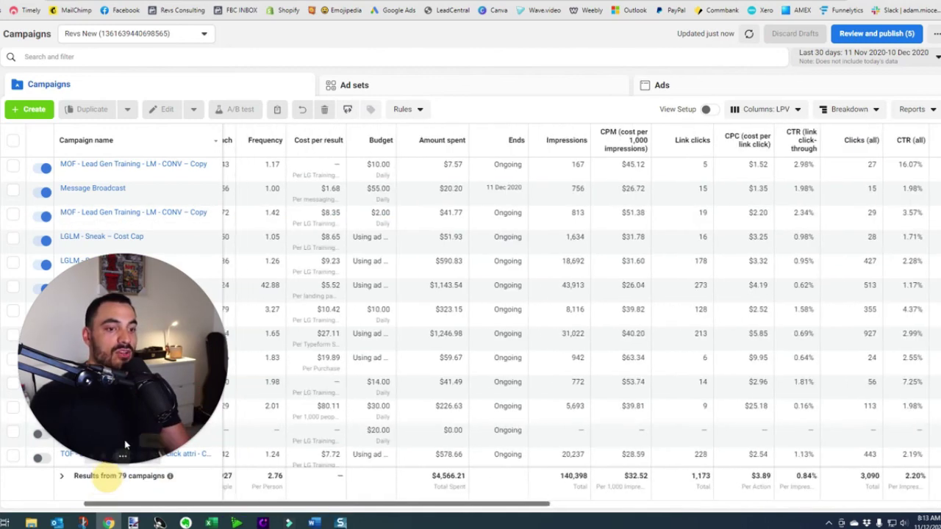